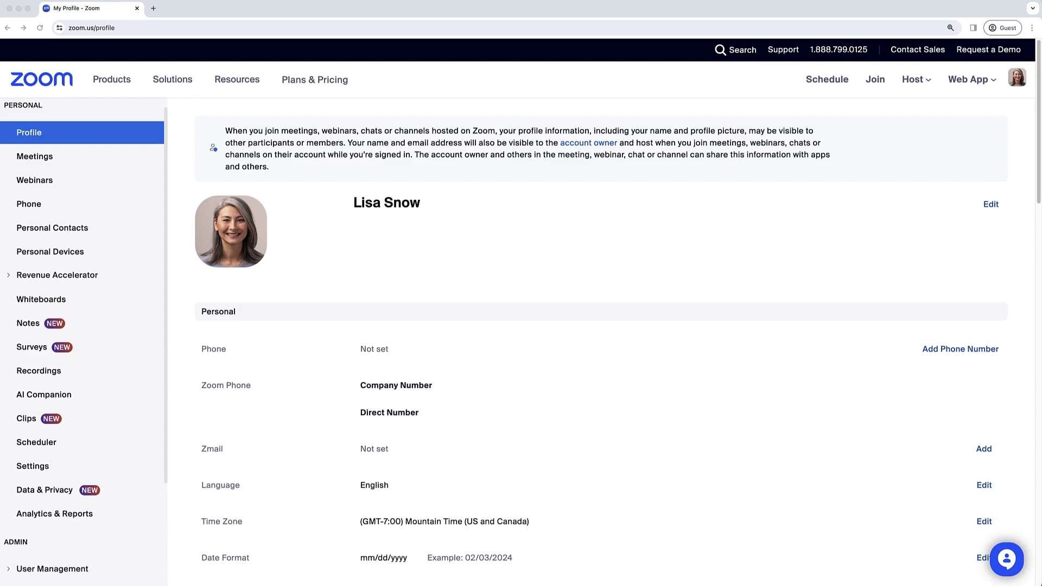
Step: Open the Flower Power Hour webinar from the Webinars list and go to its Survey tab
click(71, 355)
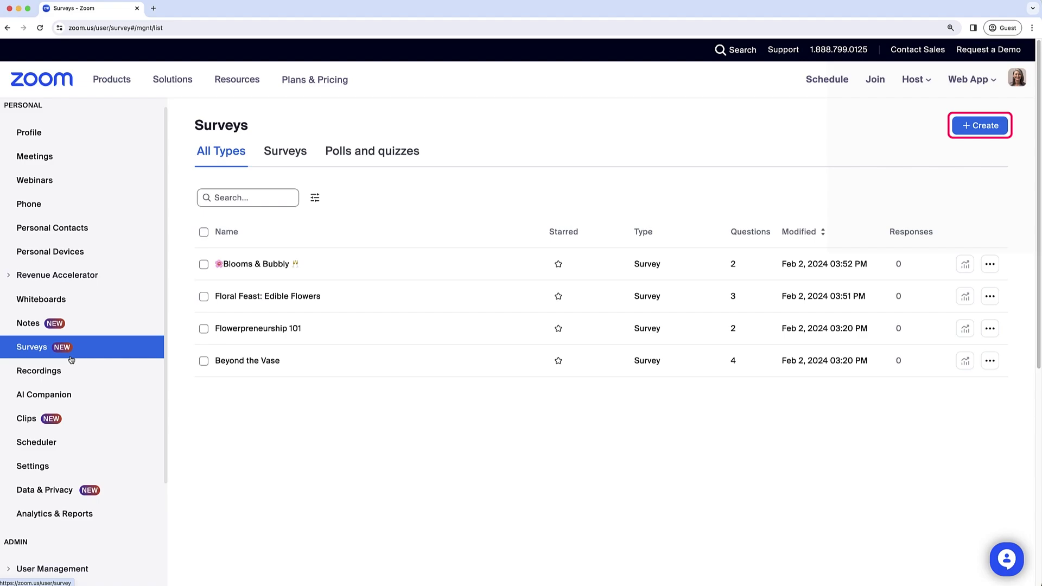
click(61, 188)
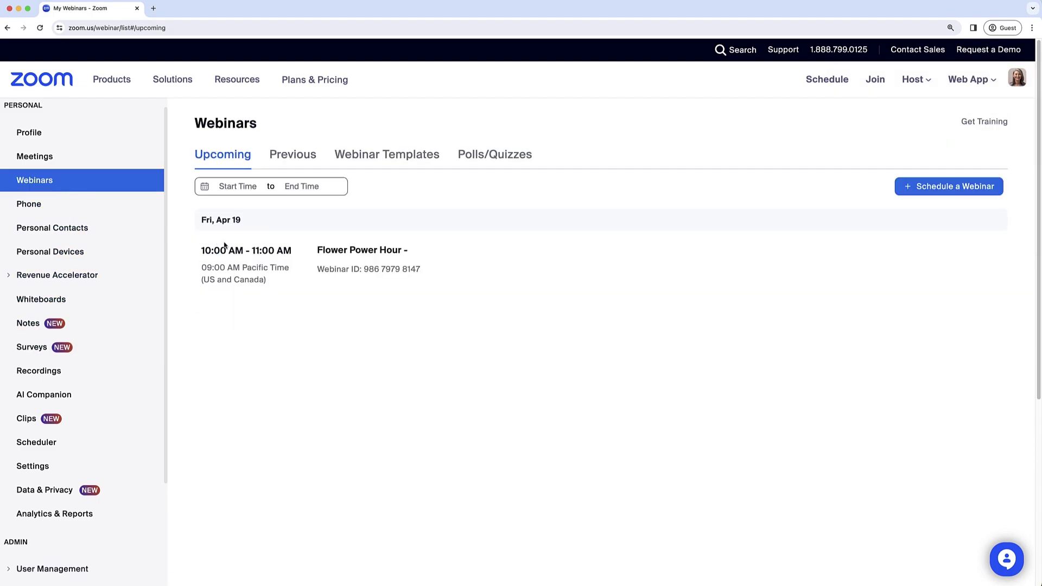
mouse_move(297, 259)
click(343, 251)
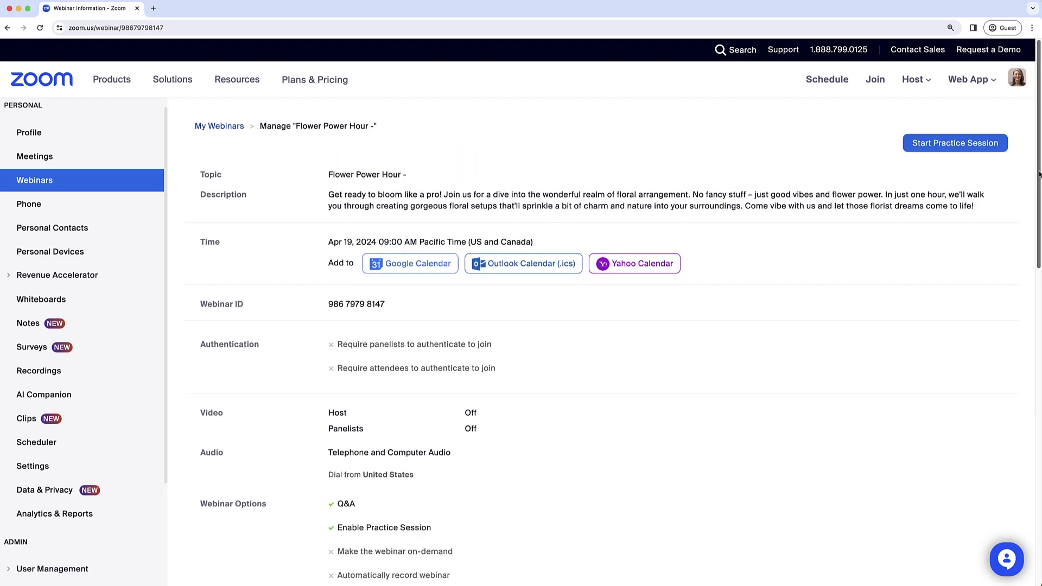
drag(1039, 173, 1039, 364)
click(557, 193)
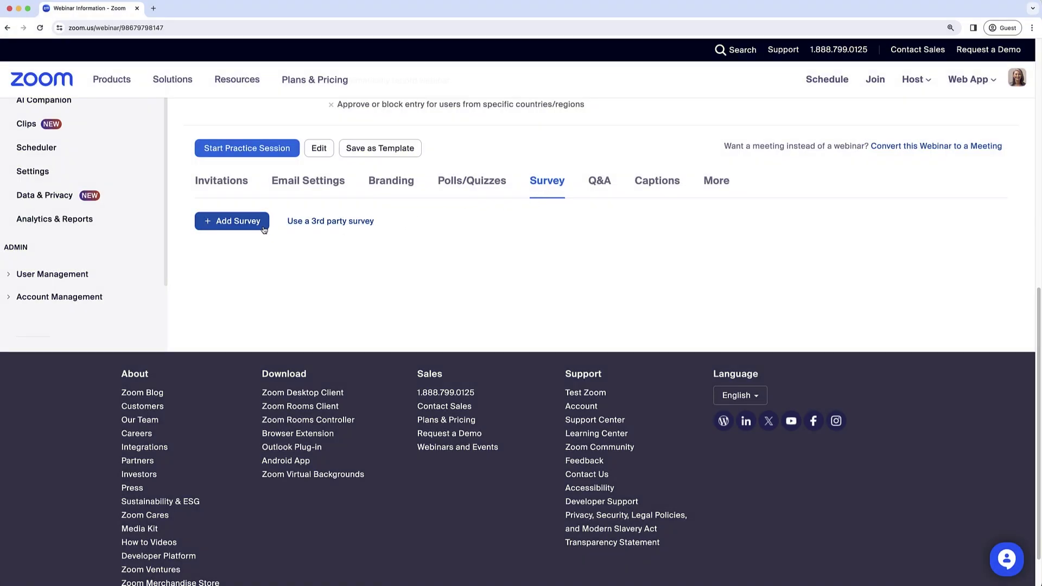
Step: Create a new survey titled 'Flower Power Survey' with the pasted recommendation question as its first question
click(262, 228)
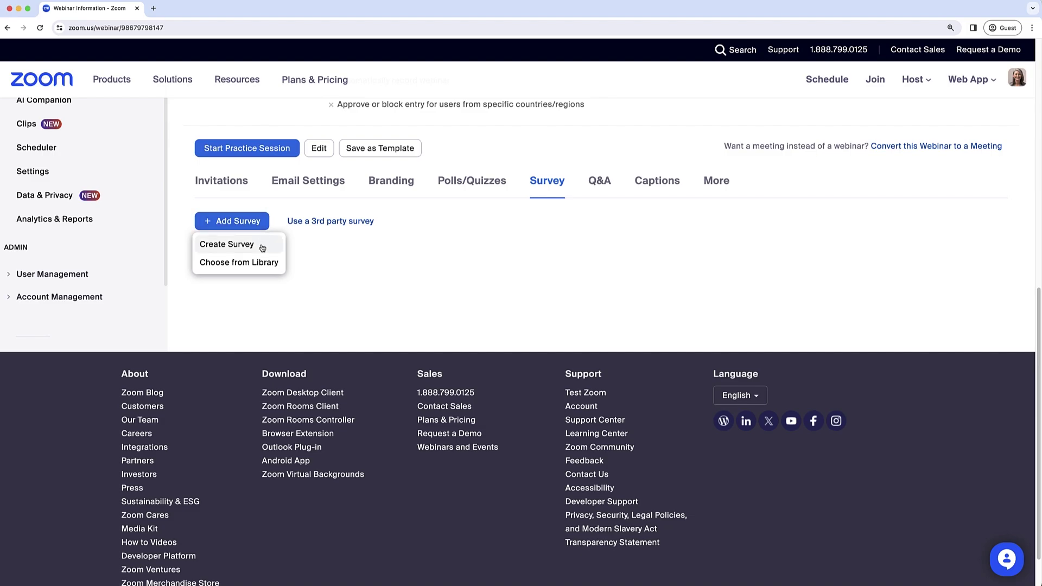
click(263, 248)
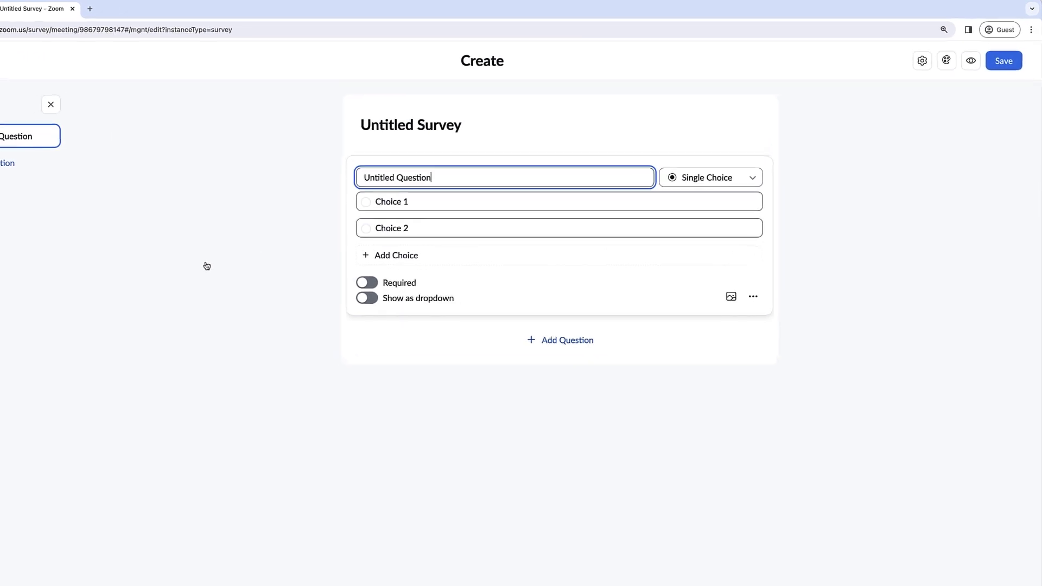
drag(262, 144, 377, 143)
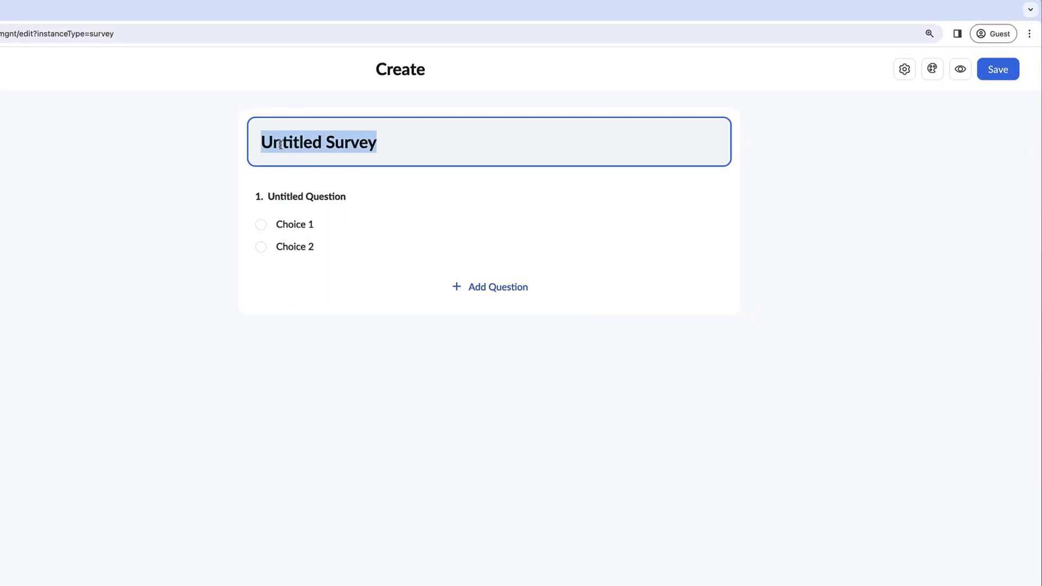
text(Flower Power Survey)
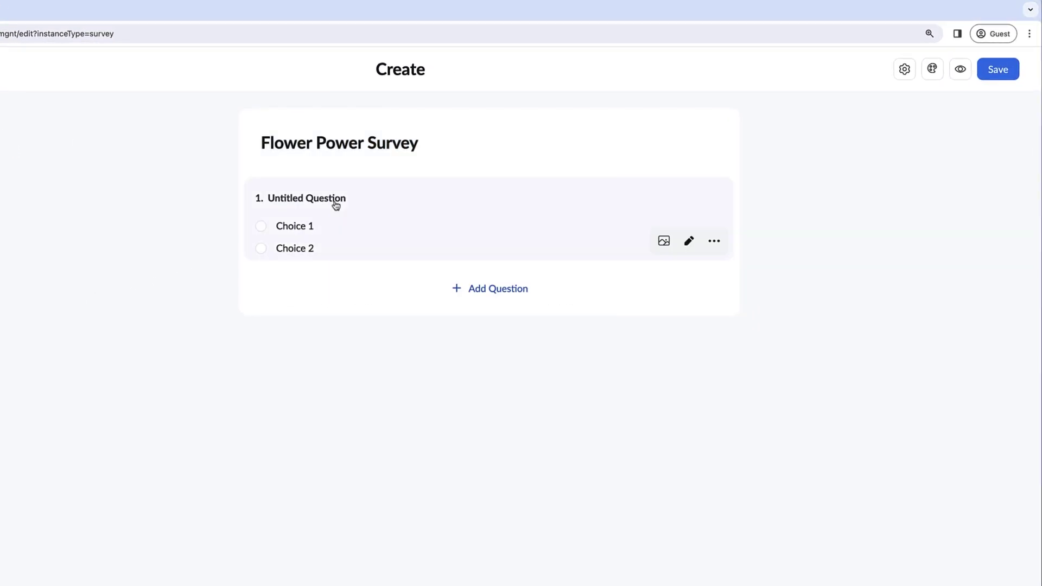
click(335, 203)
text(How likely would you recommend our webinar to a friend or colleague?)
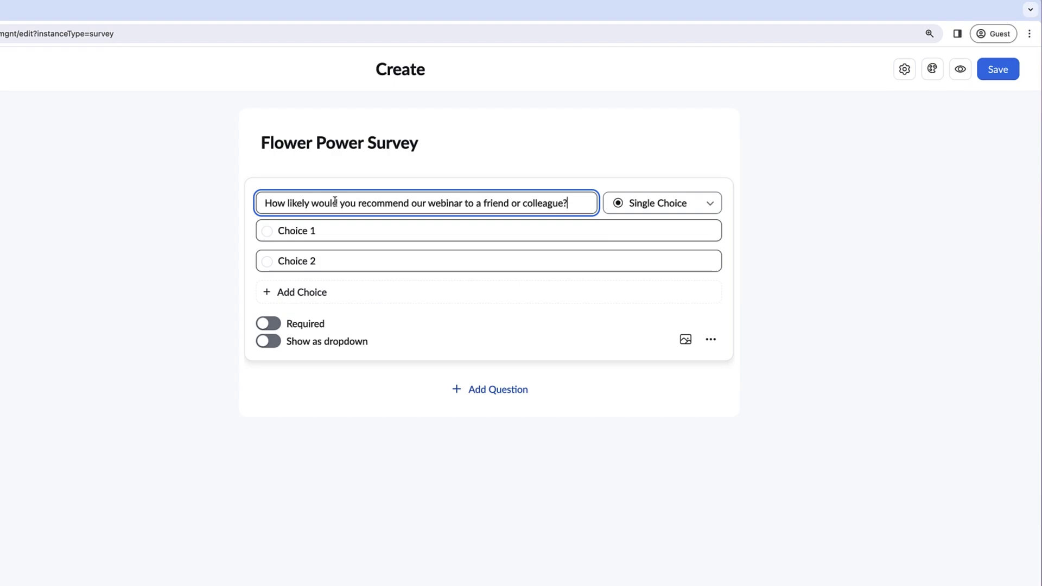
click(710, 205)
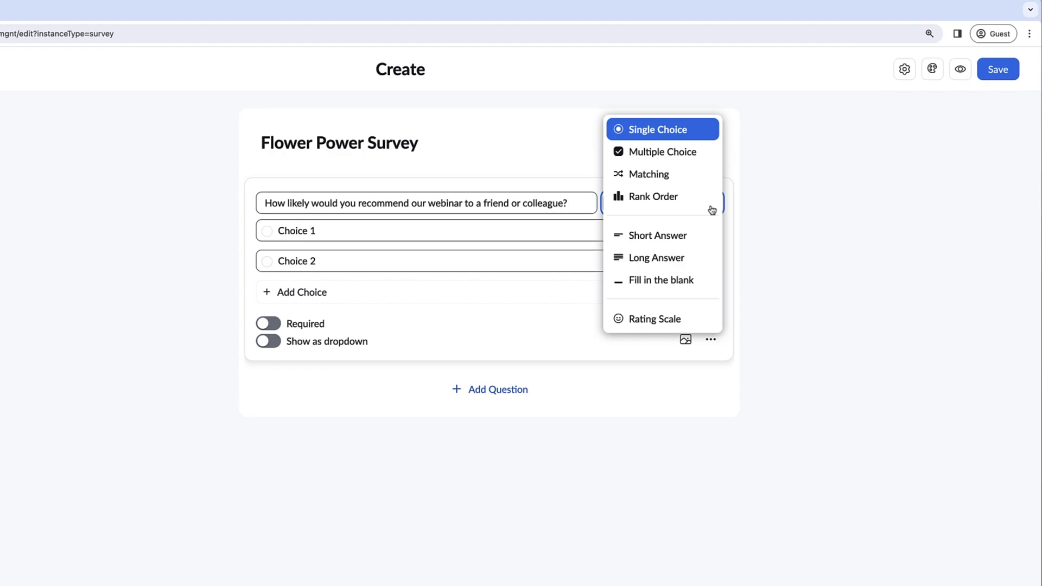
Step: Make the recommendation question a required 0–10 Rating Scale, Not likely to Extremely Likely
click(705, 319)
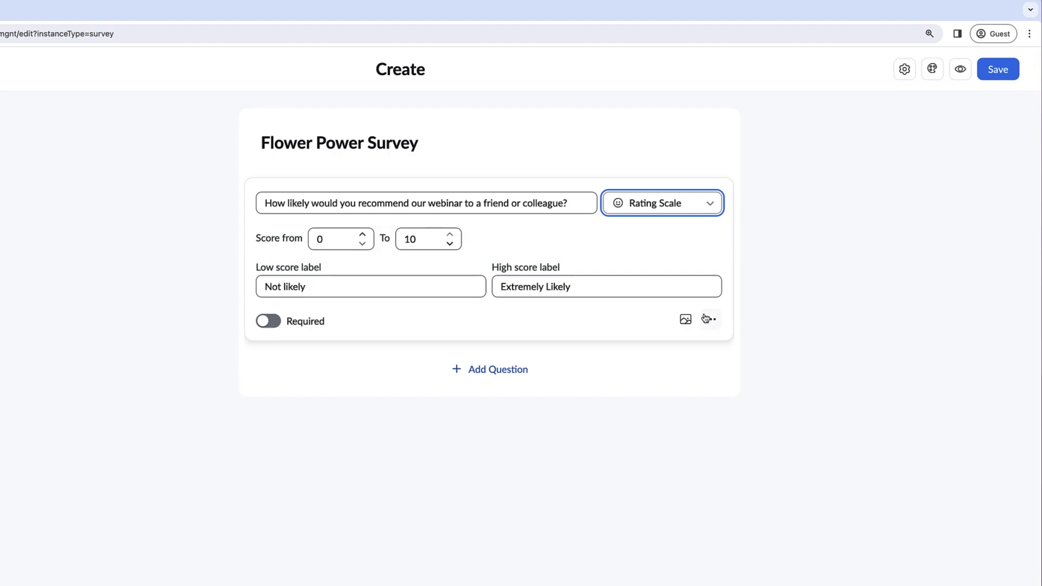
click(270, 322)
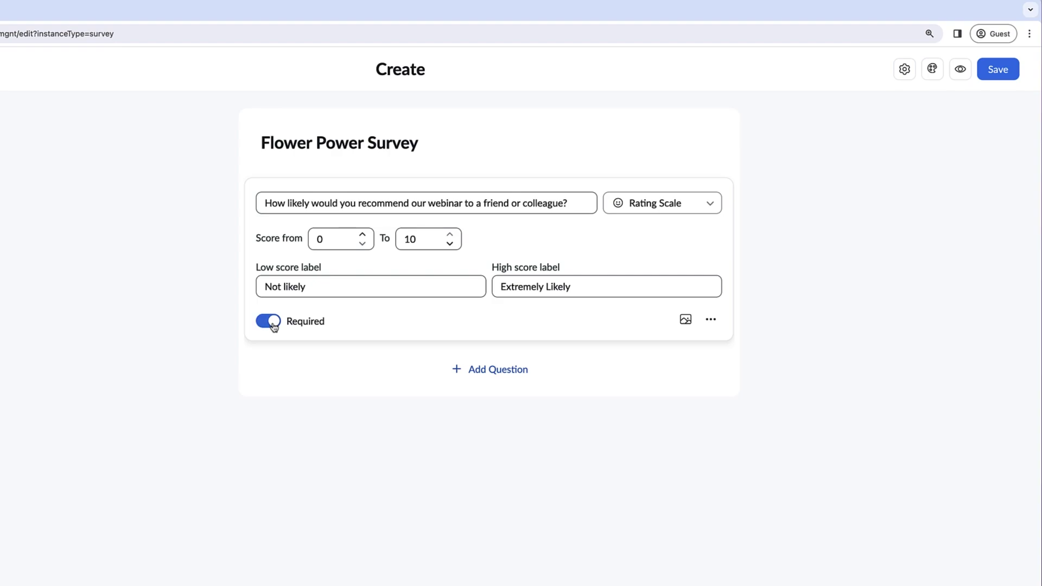
click(709, 326)
click(709, 326)
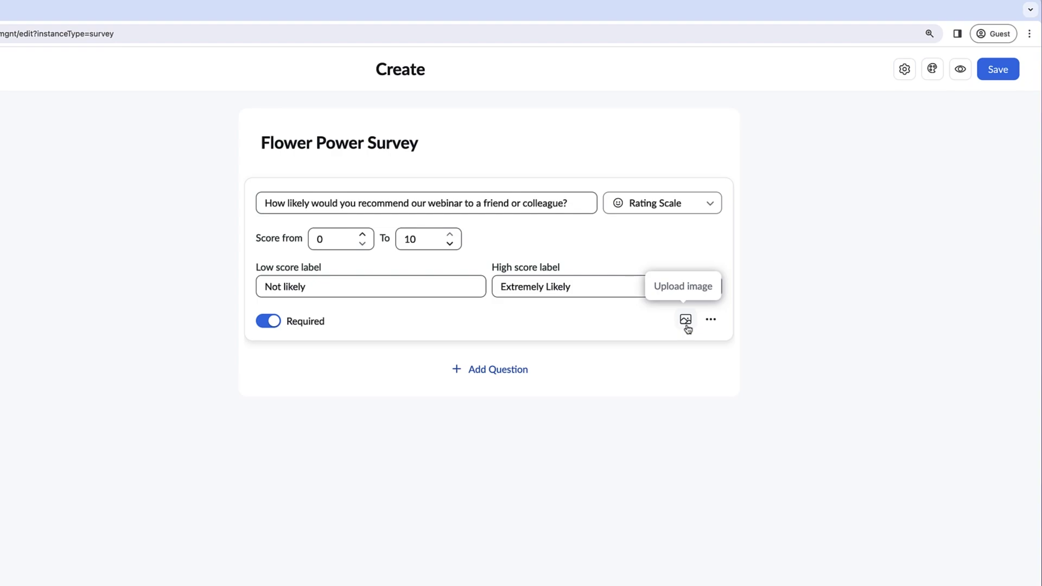
Step: Turn off anonymous answers, give the survey a yellow background and Blossom header image, and save
click(901, 78)
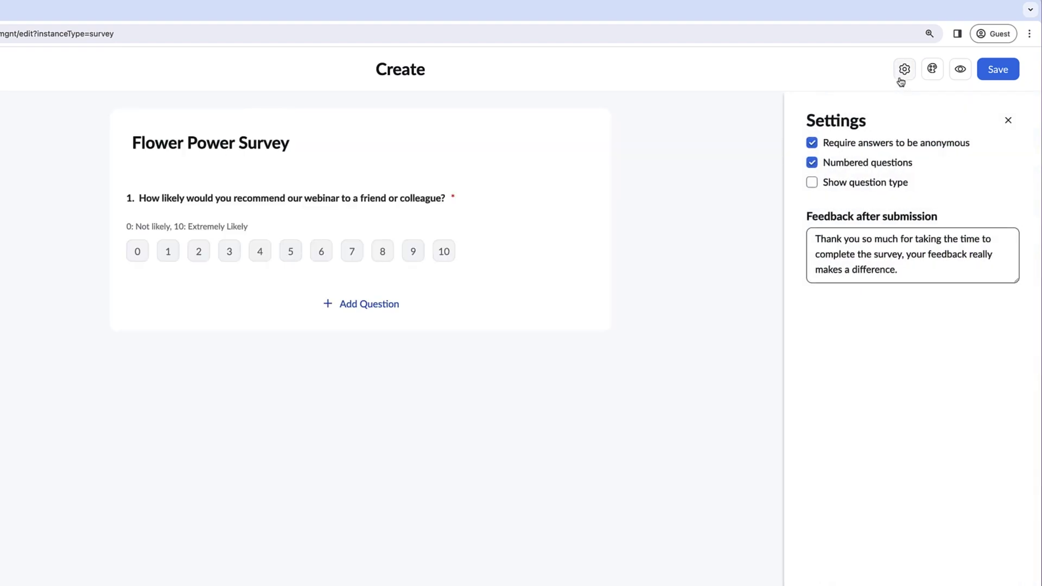
click(813, 145)
click(938, 79)
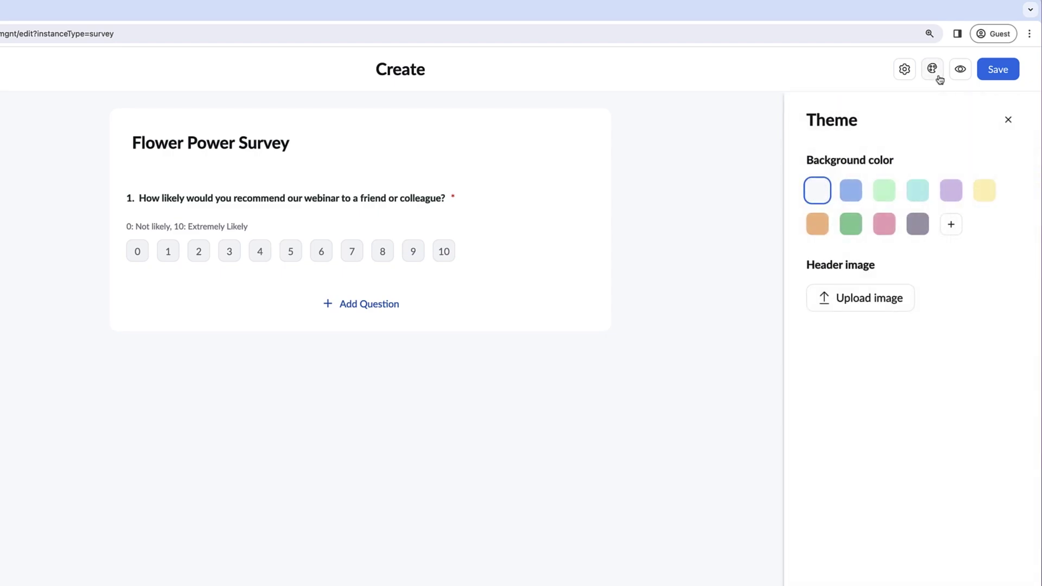
click(985, 201)
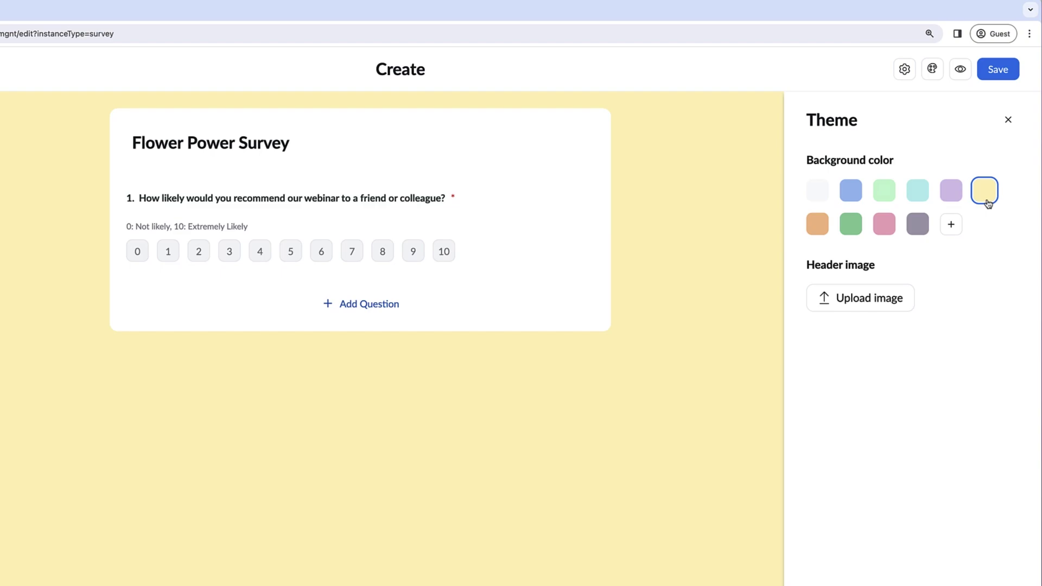
click(901, 300)
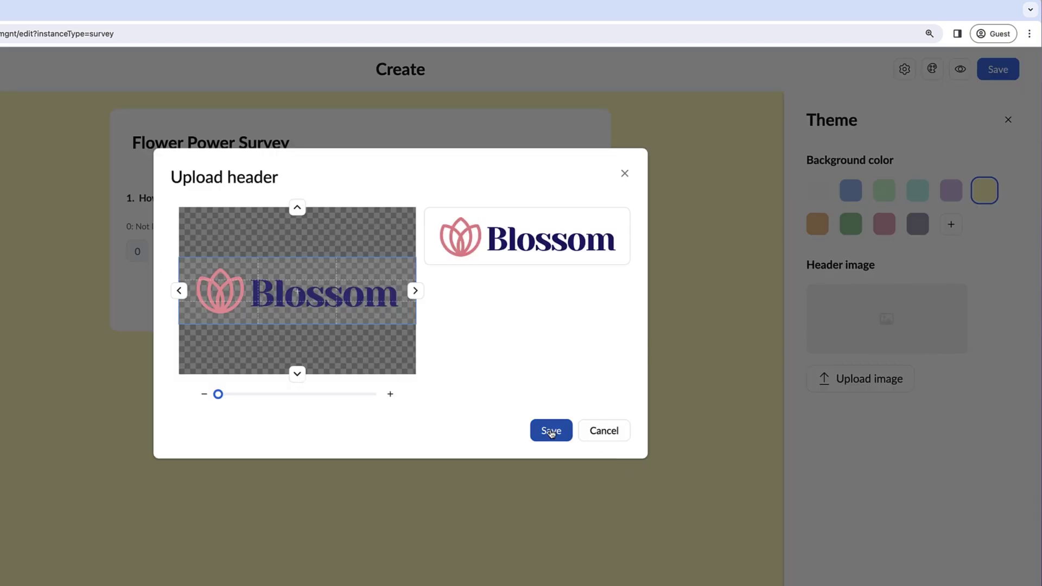
click(551, 431)
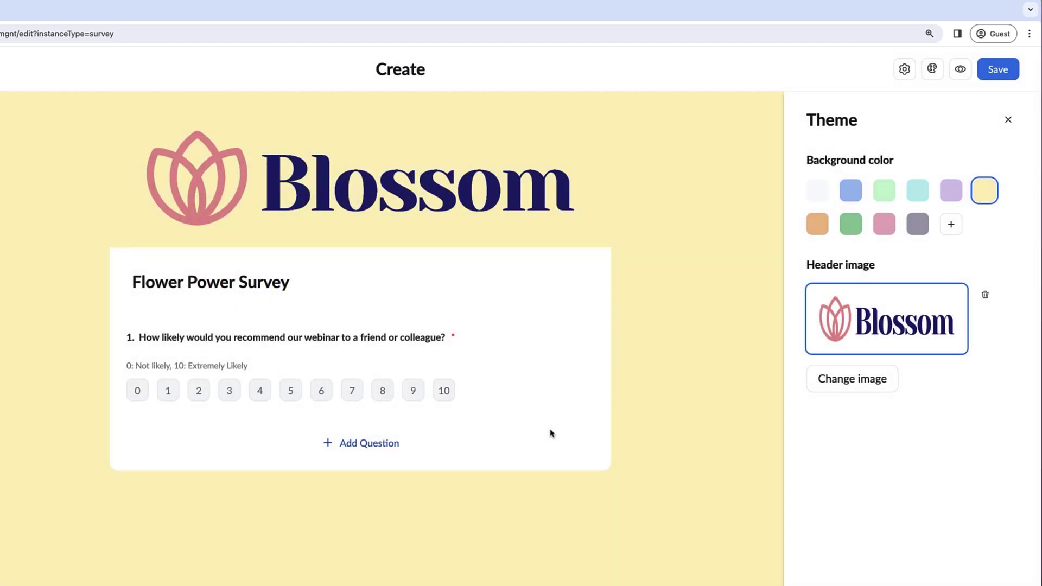
click(988, 73)
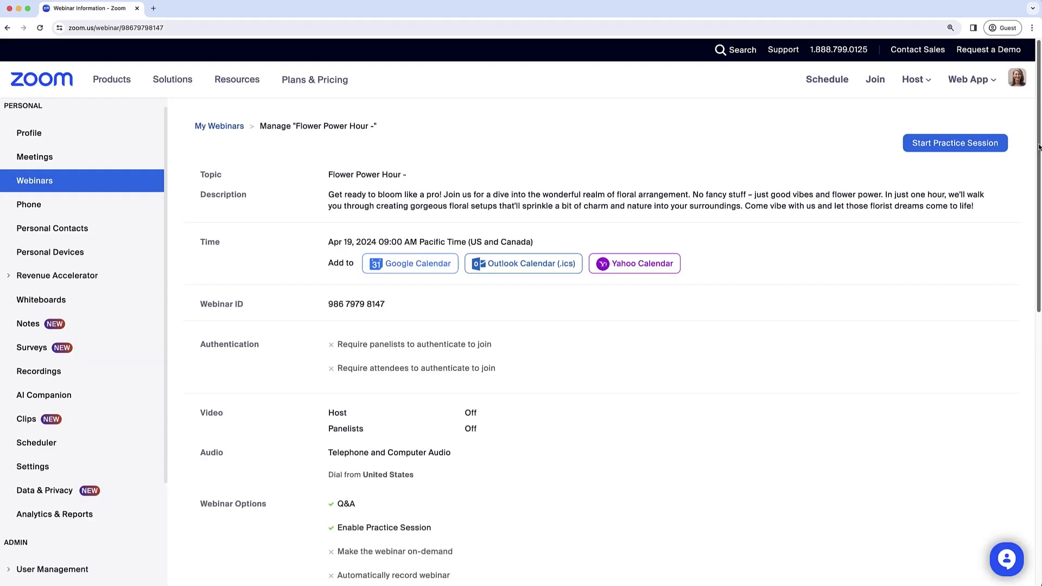
Step: Set the survey to show in the browser when the webinar ends and in the follow-up email
scroll(1038, 179, down, 6)
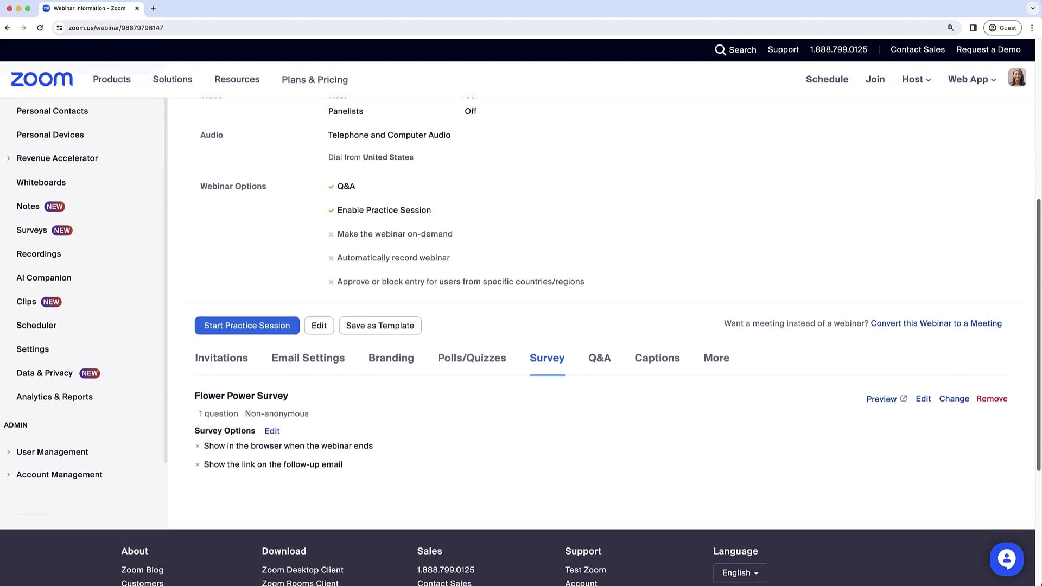
scroll(348, 419, down, 2)
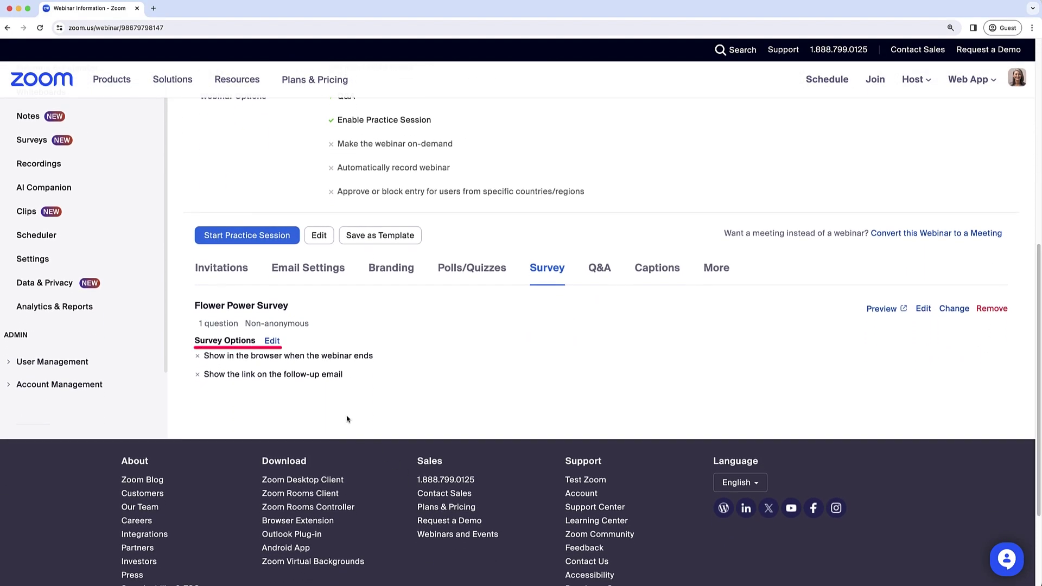
click(273, 341)
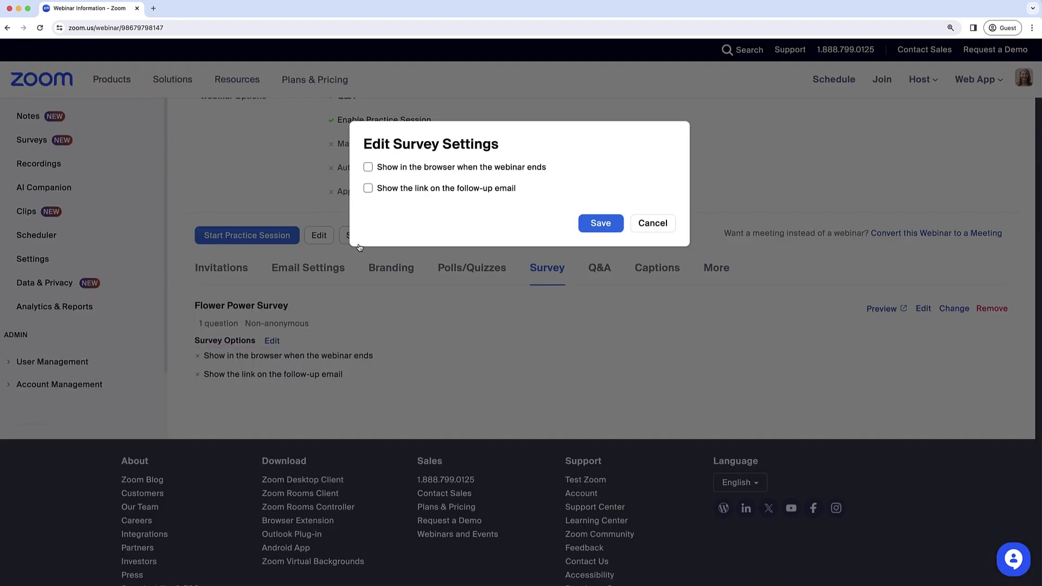
click(368, 167)
click(368, 189)
click(592, 226)
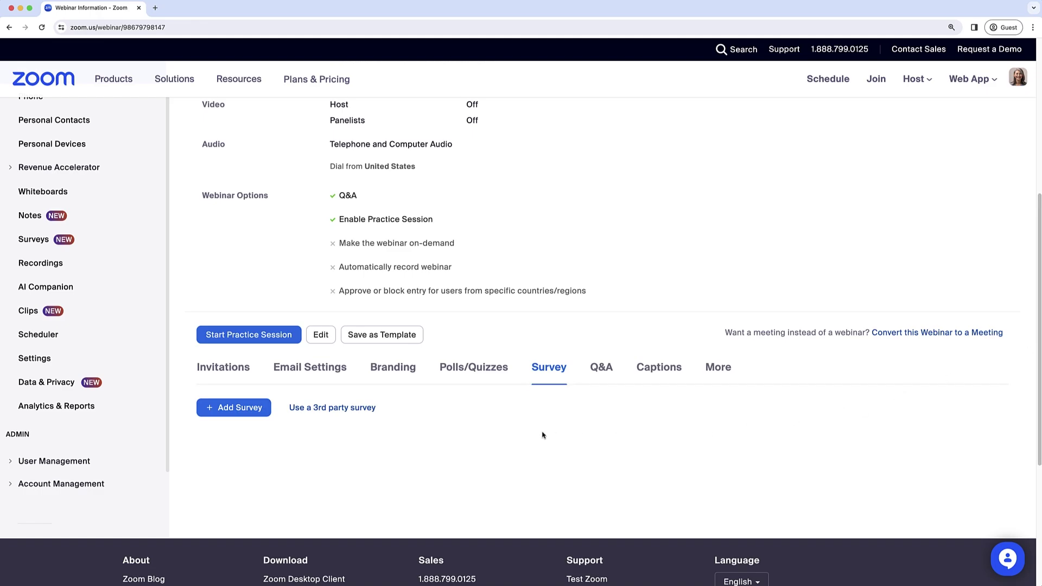
Step: Attach the third-party survey link yoursurveylink.com/flowerpowerhour and review its display options and preview
click(348, 411)
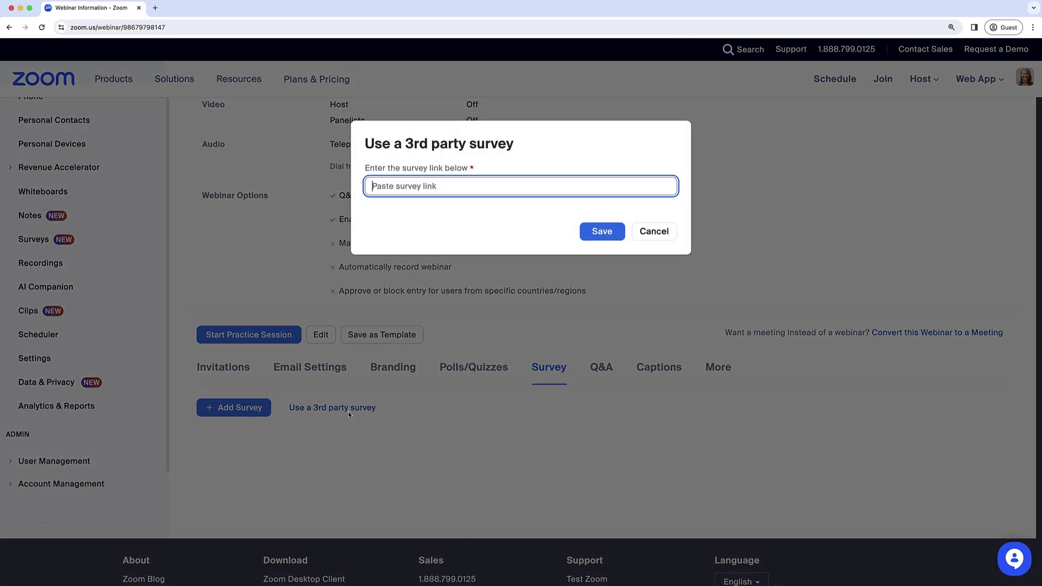
text(yoursurveylink.com/flowerpowerhour)
click(602, 230)
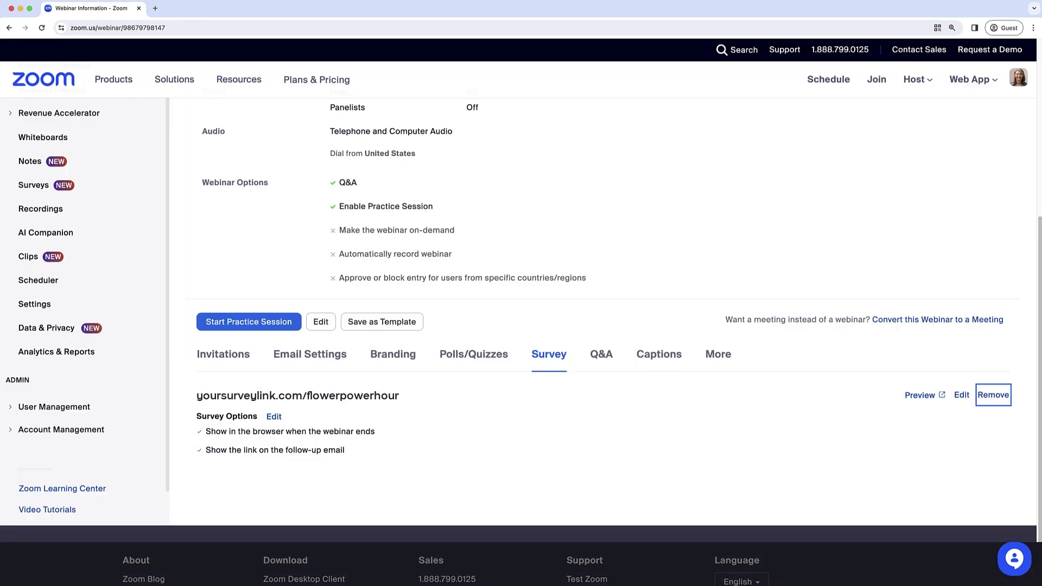
click(274, 417)
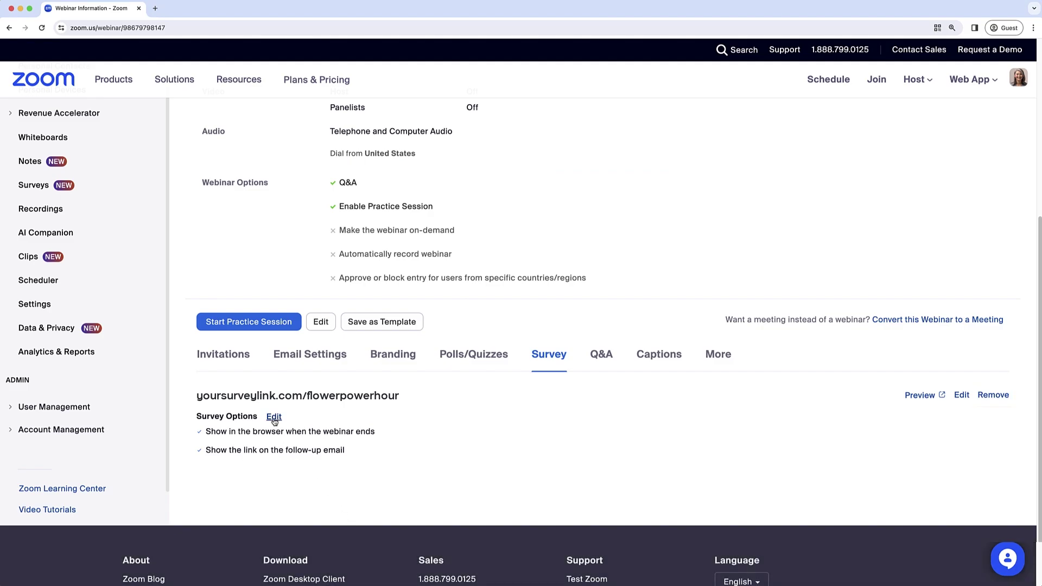
key(Escape)
key(Tab)
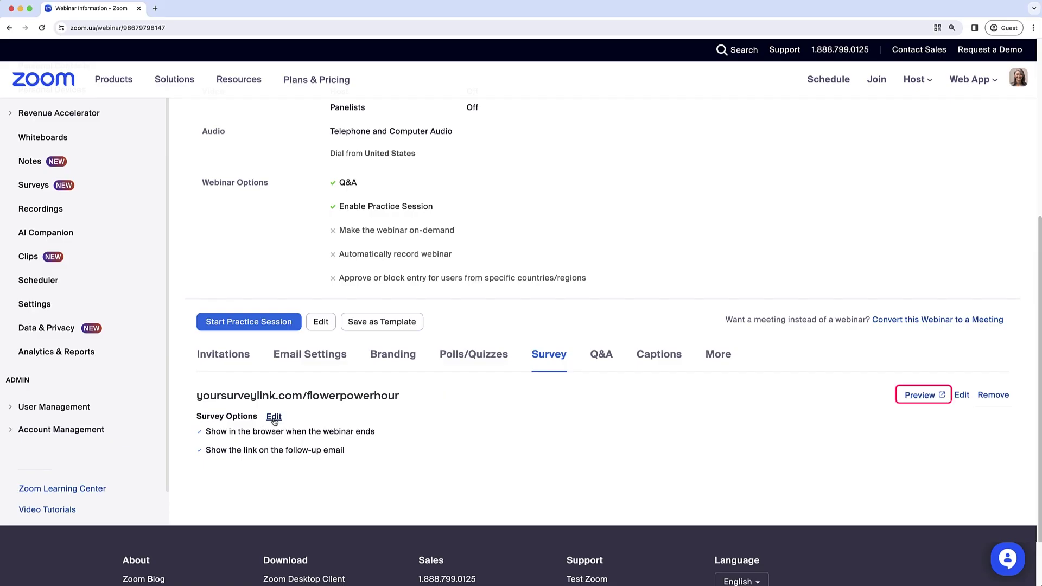